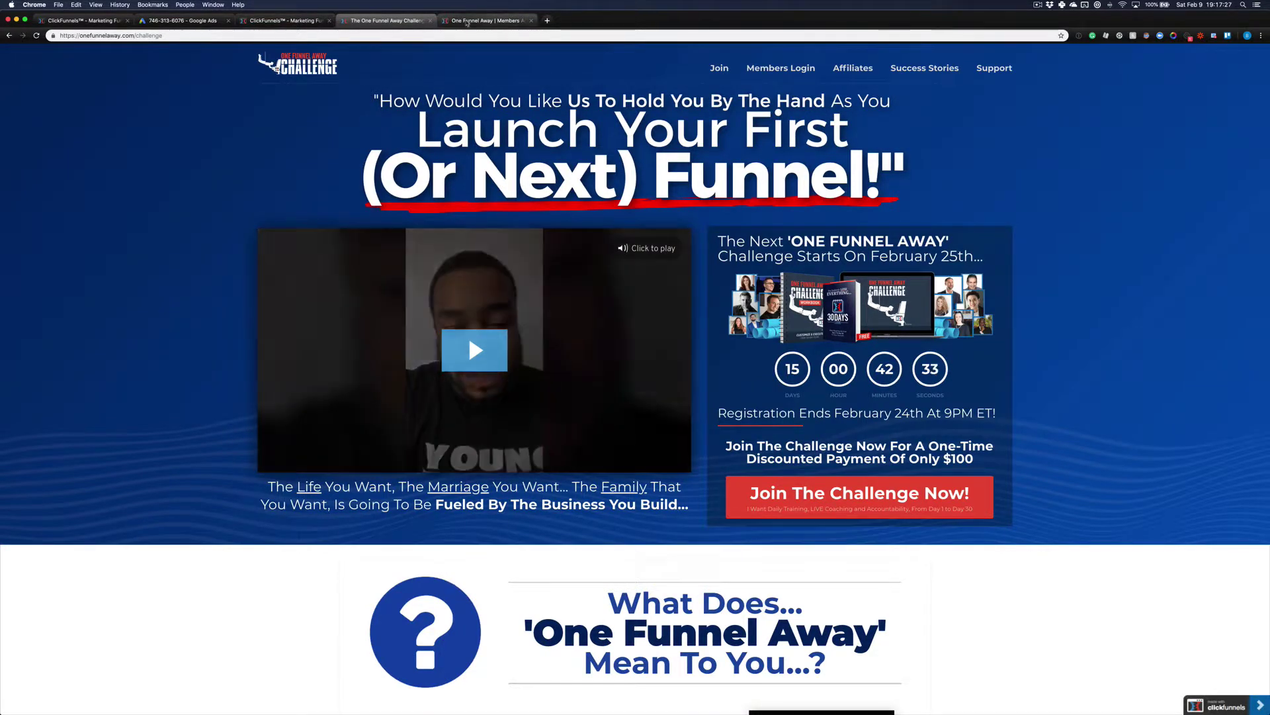
Step: Switch to the ClickFunnels tab, enlarge the page and scroll to the Members Area Access sections
left_click(259, 22)
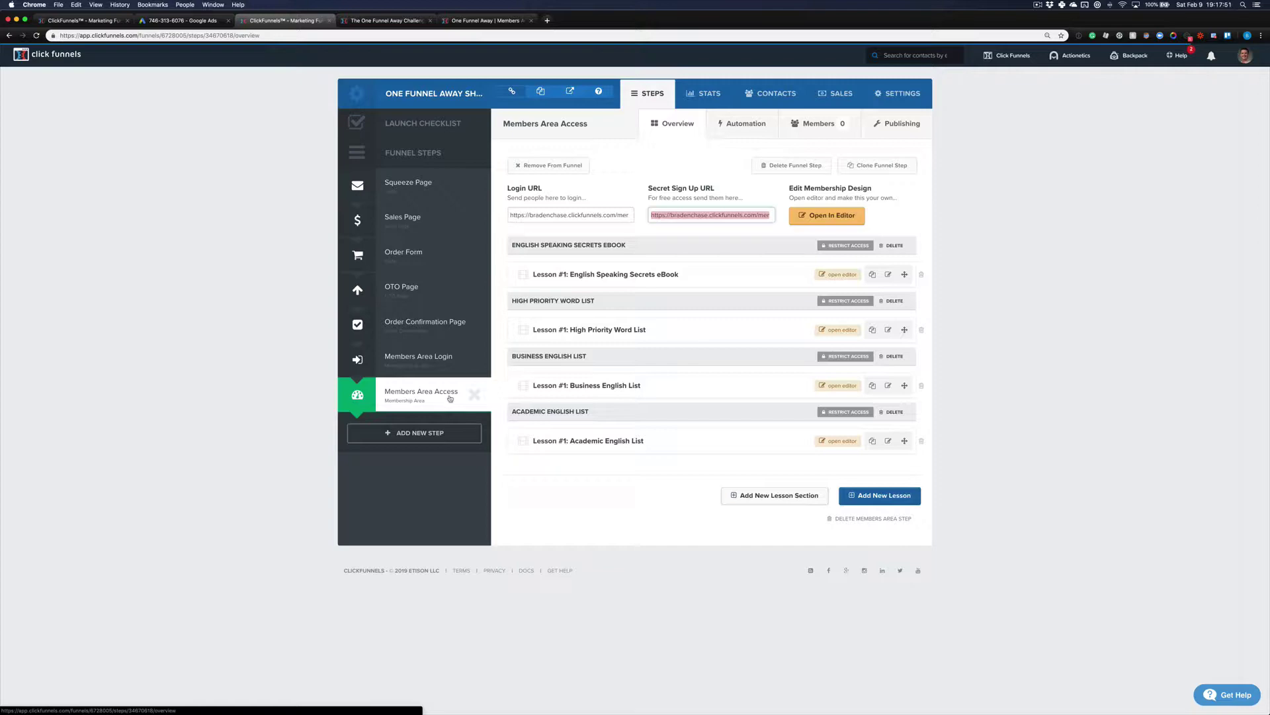
key("super+0")
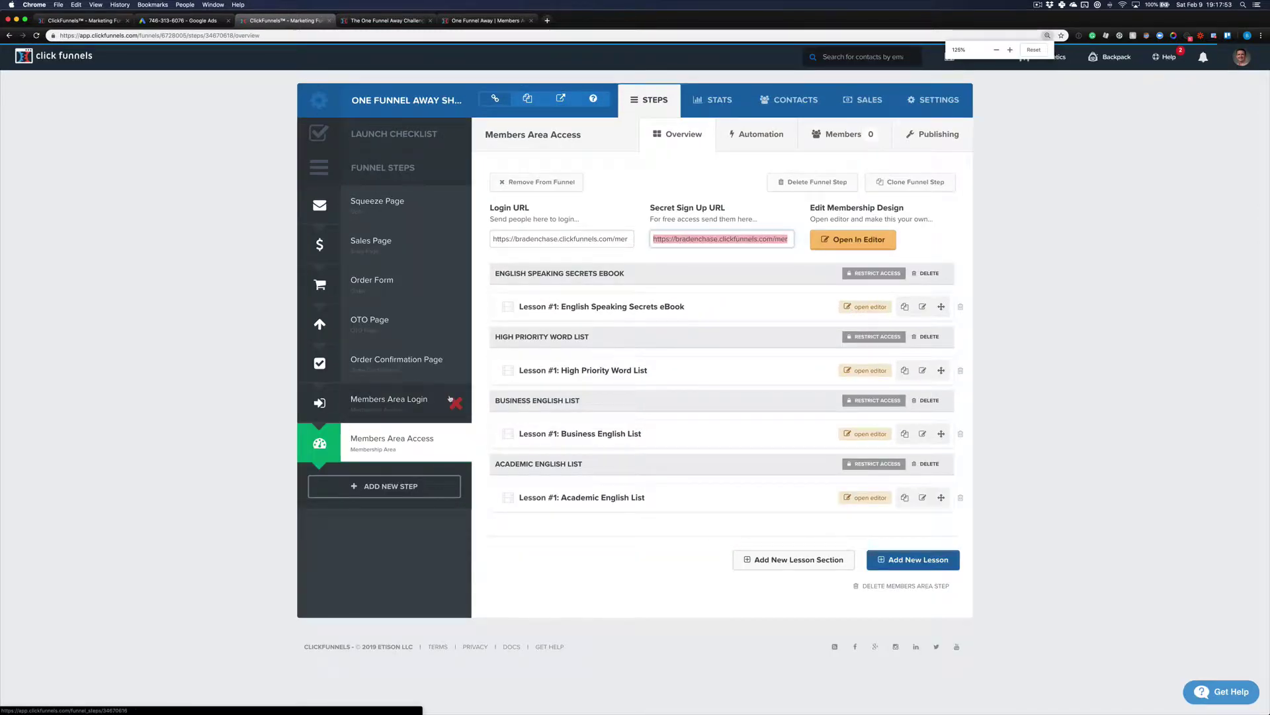
key("super+plus")
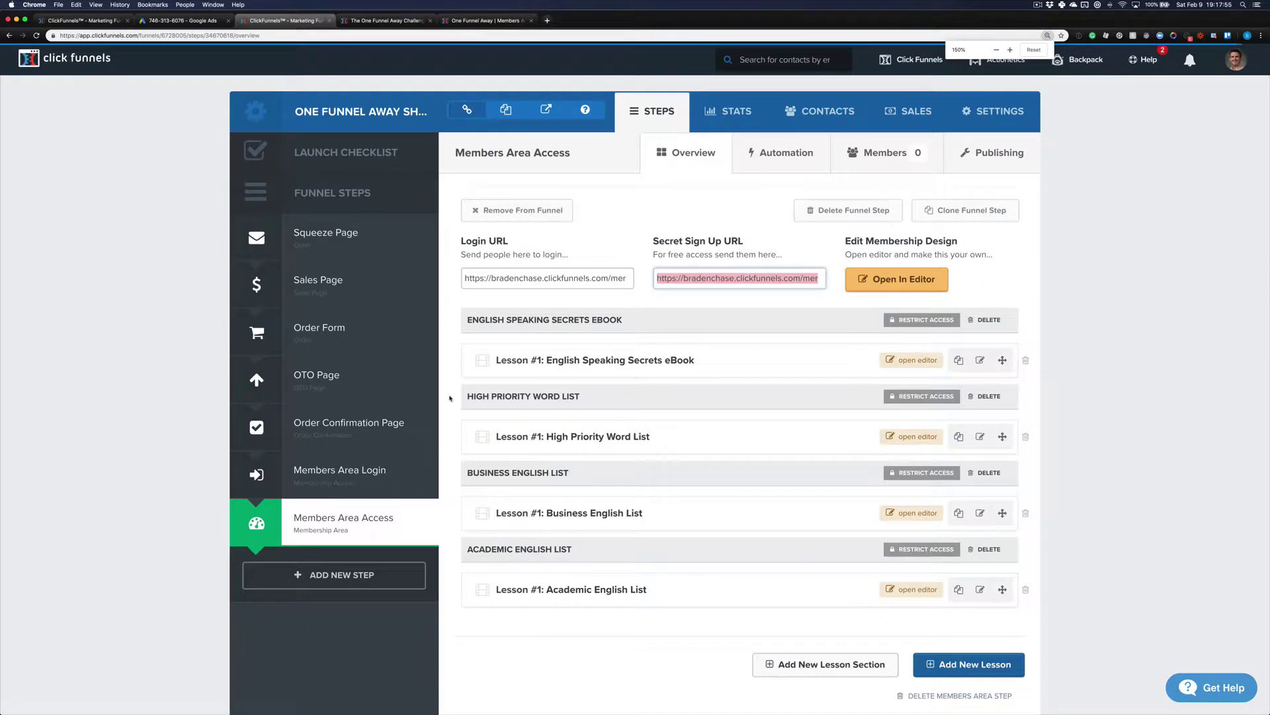
scroll(1101, 330, "down", 1)
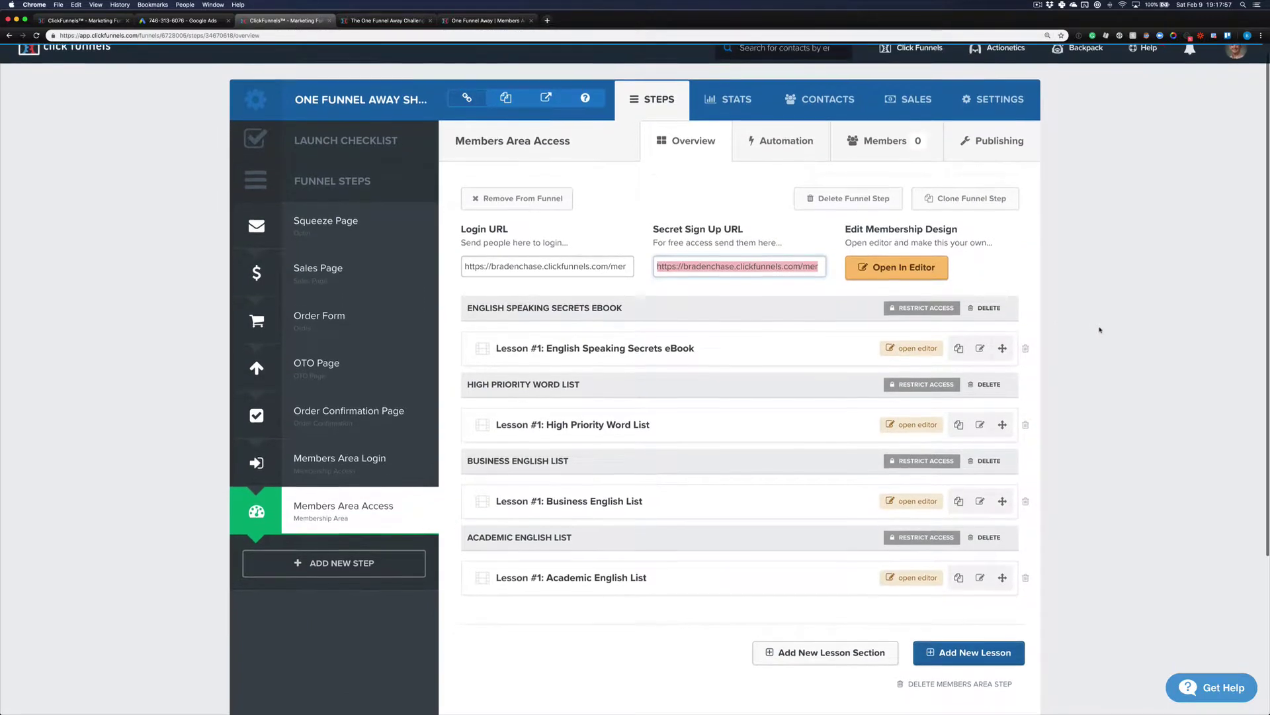
scroll(1101, 329, "down", 1)
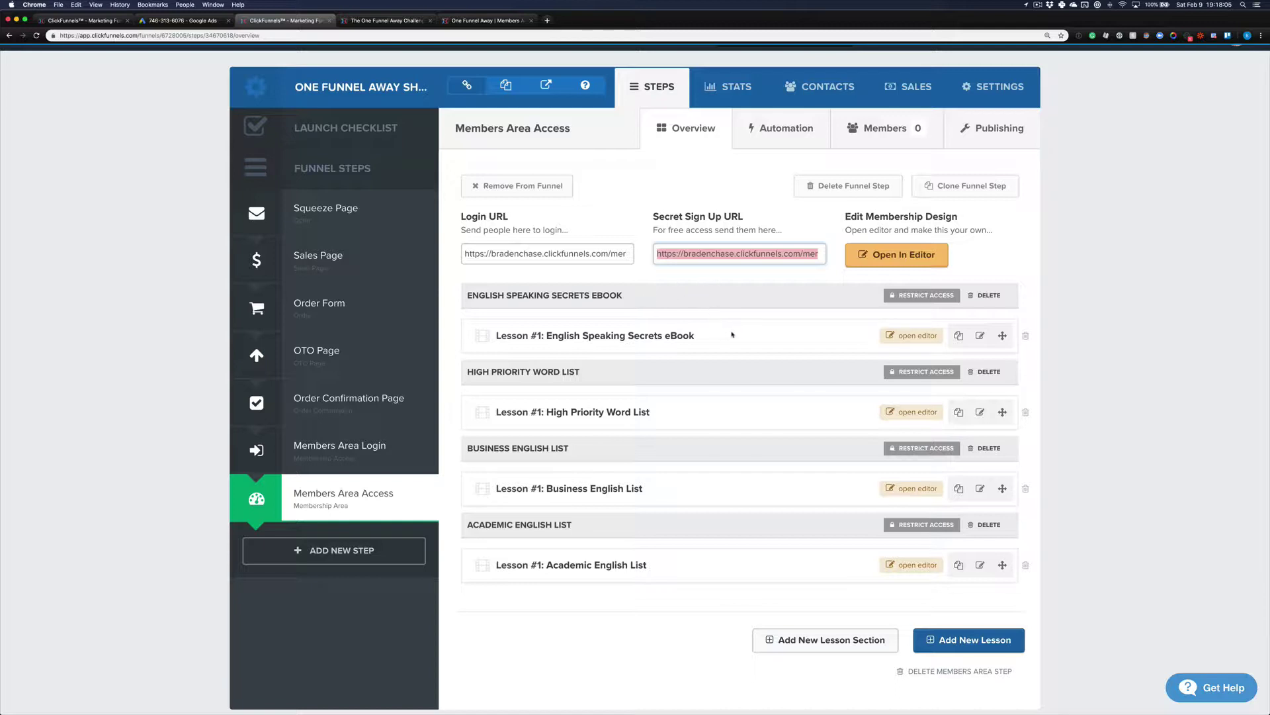
left_click(961, 336)
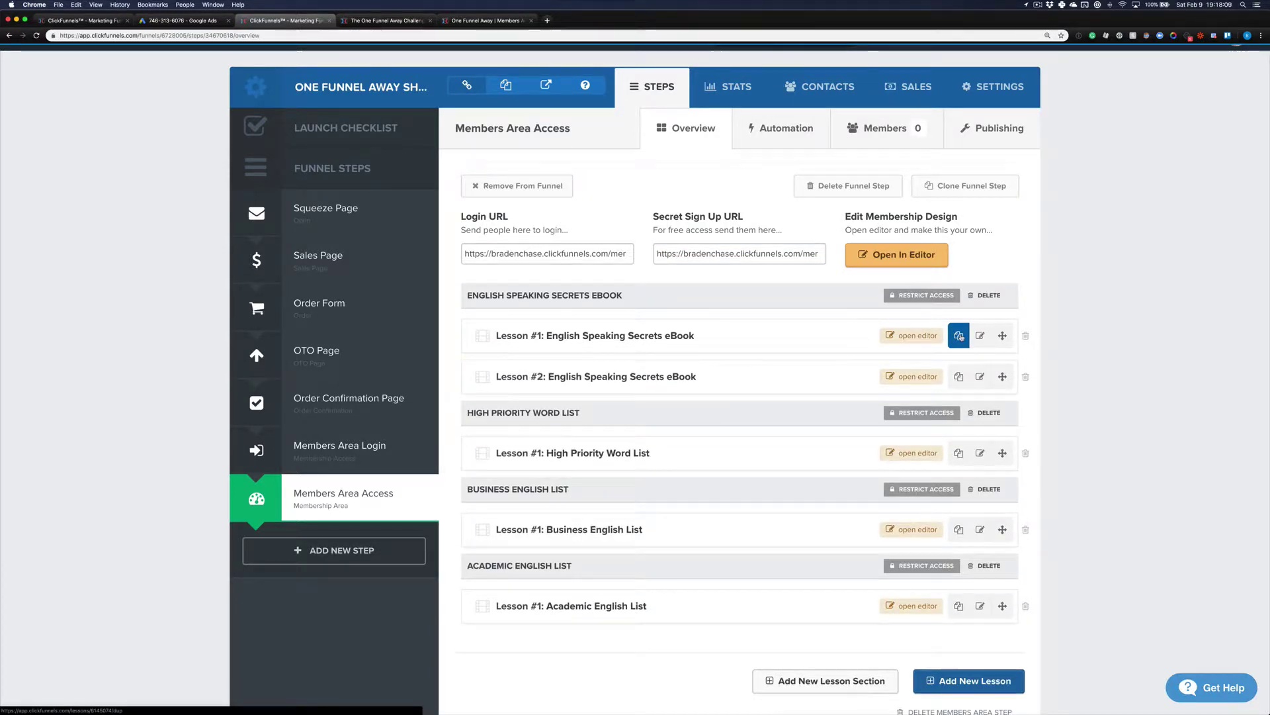
left_click(961, 336)
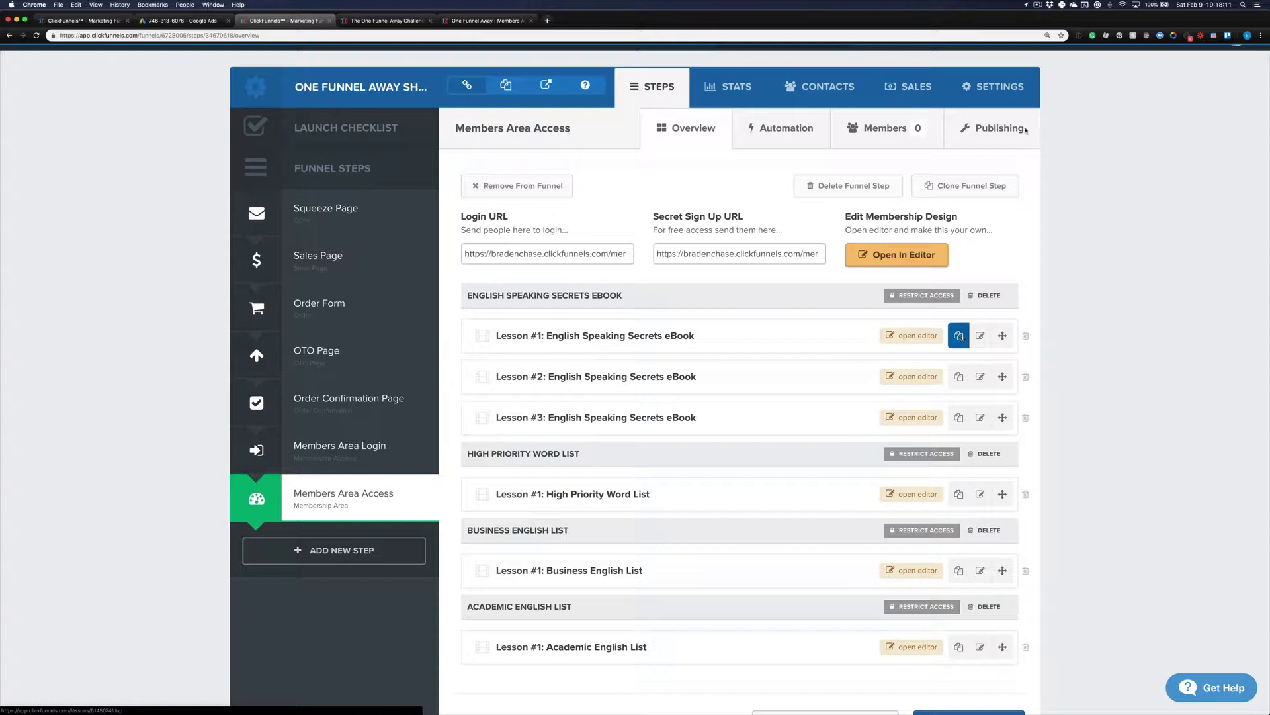
left_click(1037, 5)
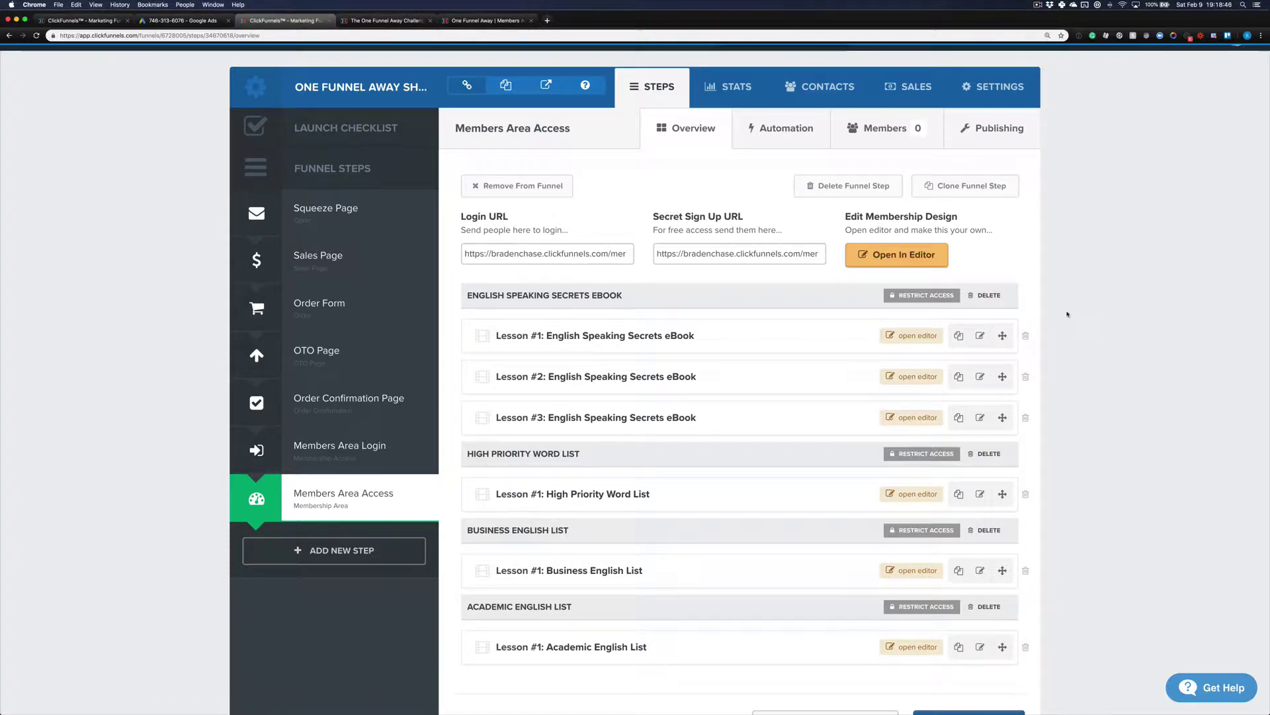
left_click(1025, 418)
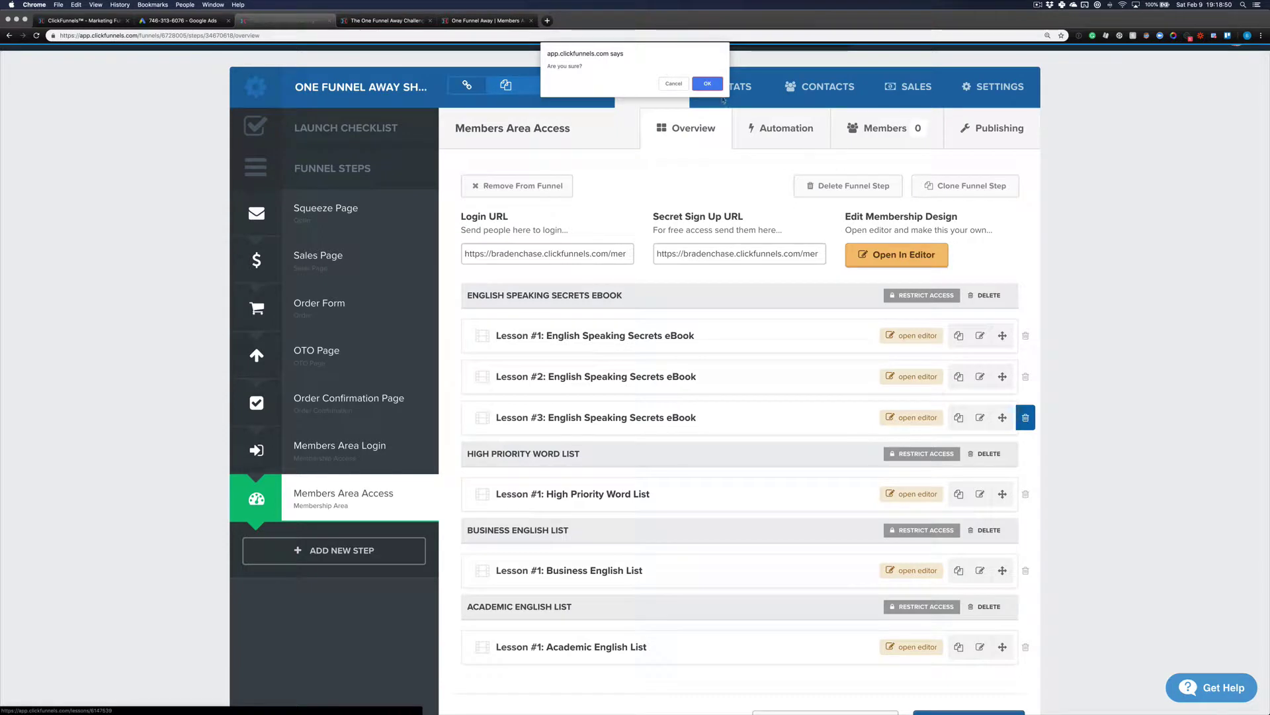
left_click(708, 83)
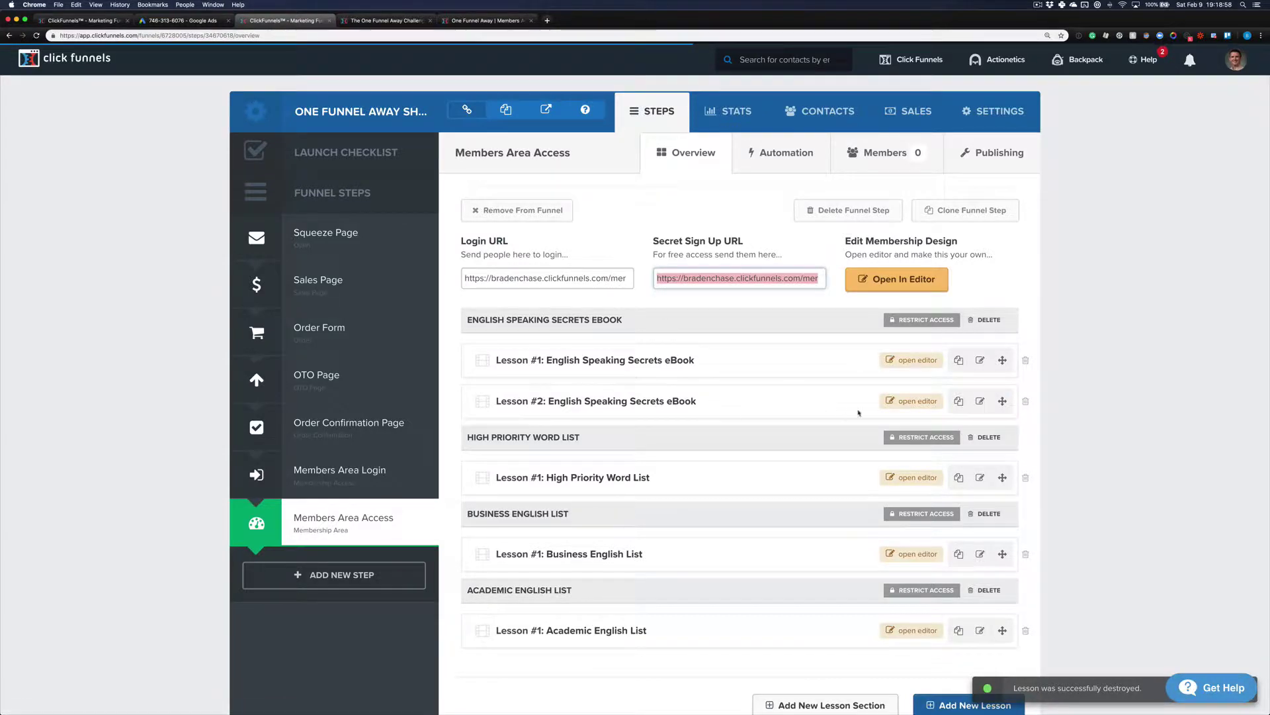
left_click(1027, 404)
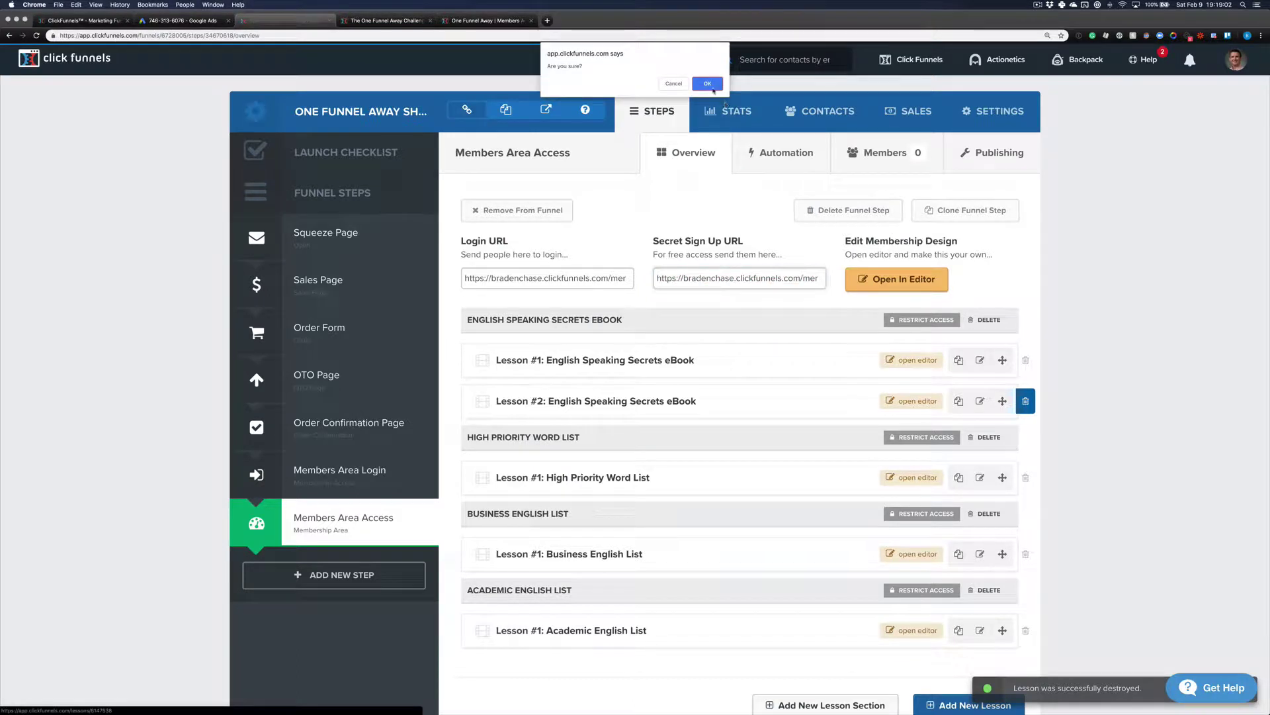
left_click(709, 86)
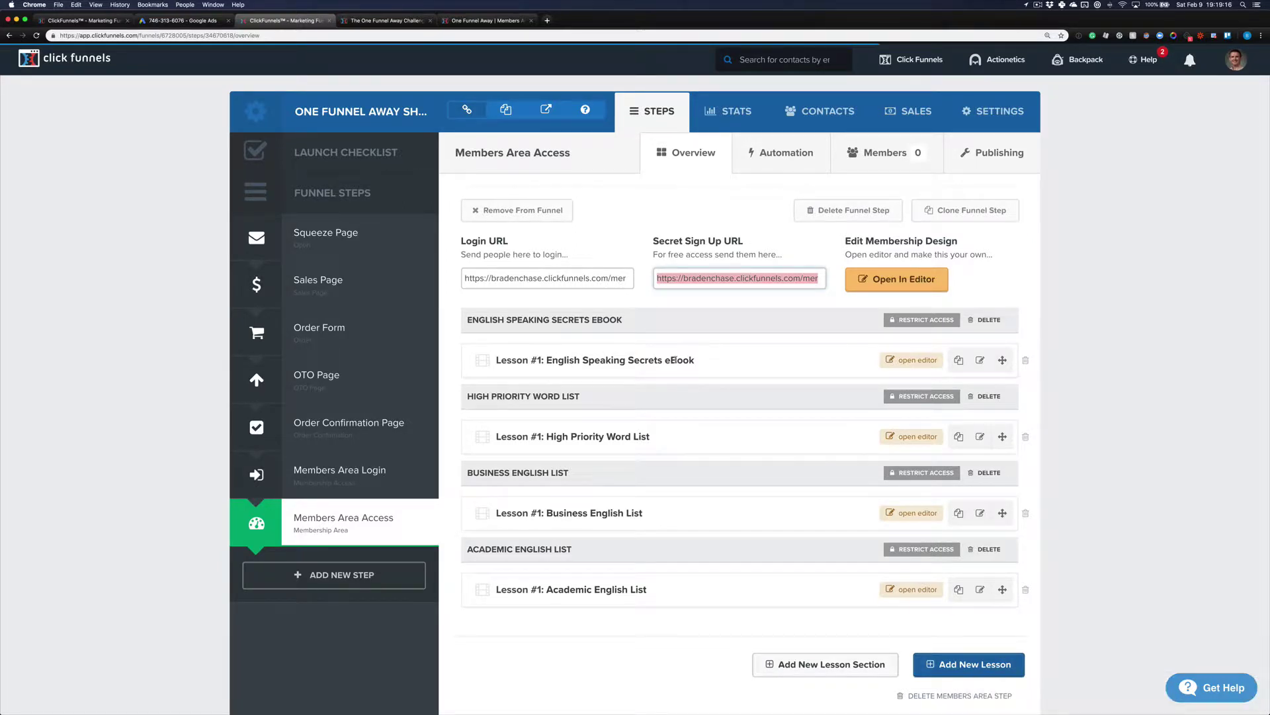
Step: Open Lesson #1: English Speaking Secrets eBook in the membership editor
left_click(919, 363)
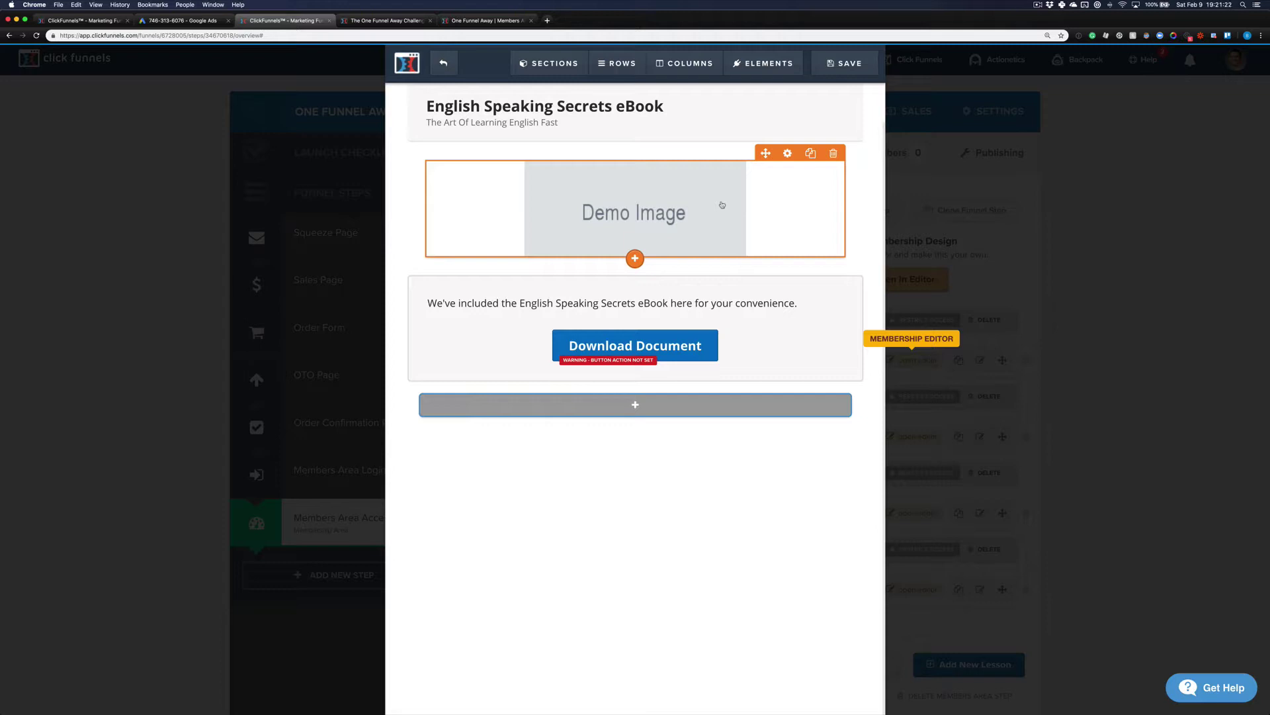
Step: Replace the demo image with the green laptop eBook mockup from the image library, then save
left_click(722, 205)
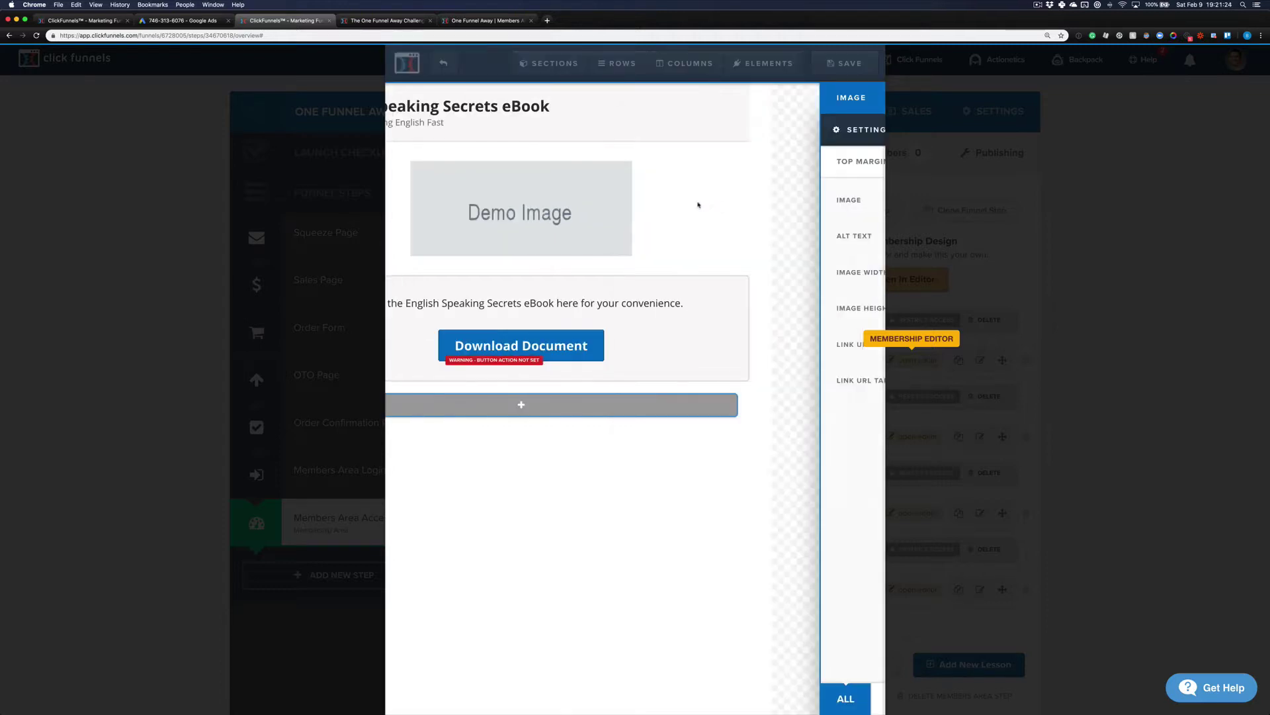
left_click(857, 201)
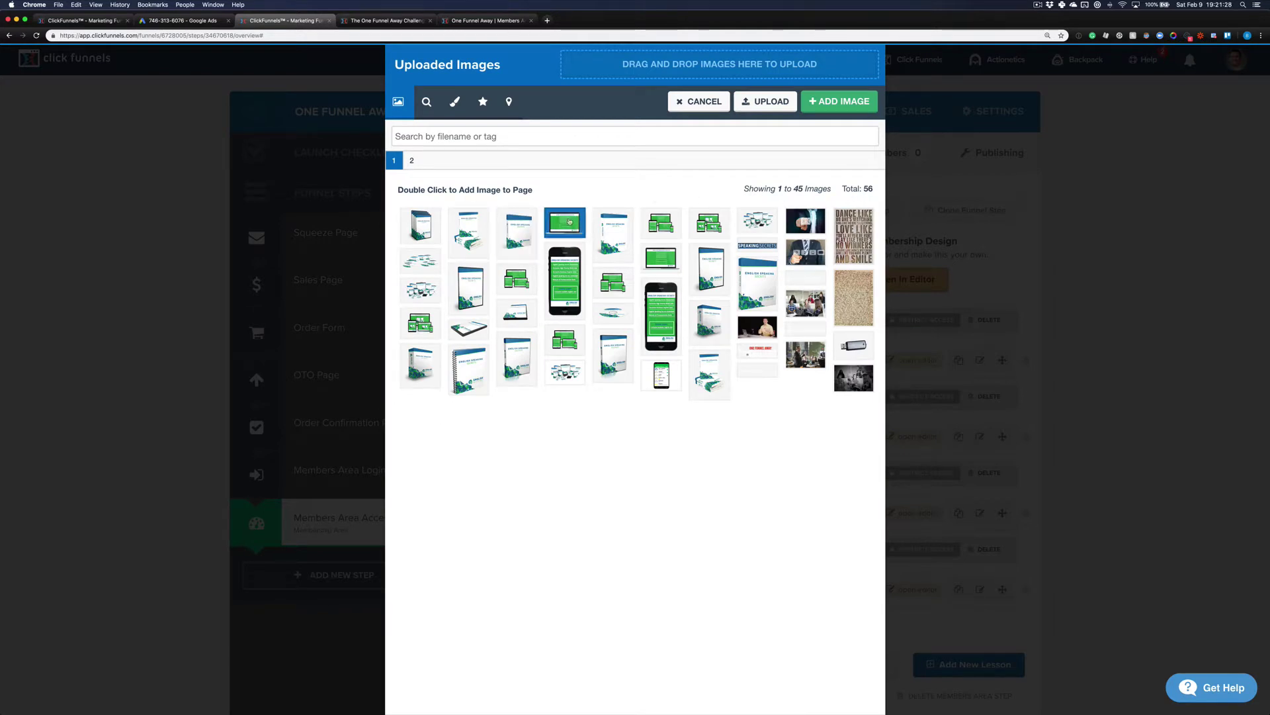
left_click(570, 221)
double_click(570, 221)
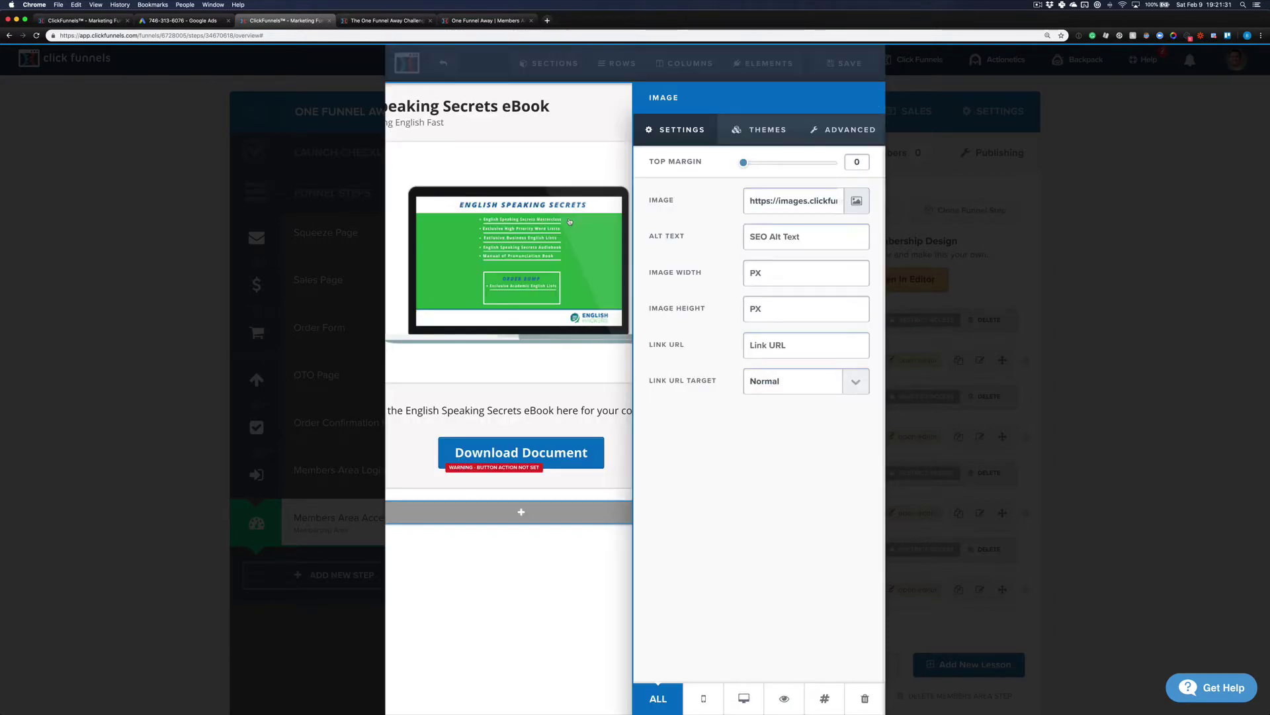
left_click(570, 221)
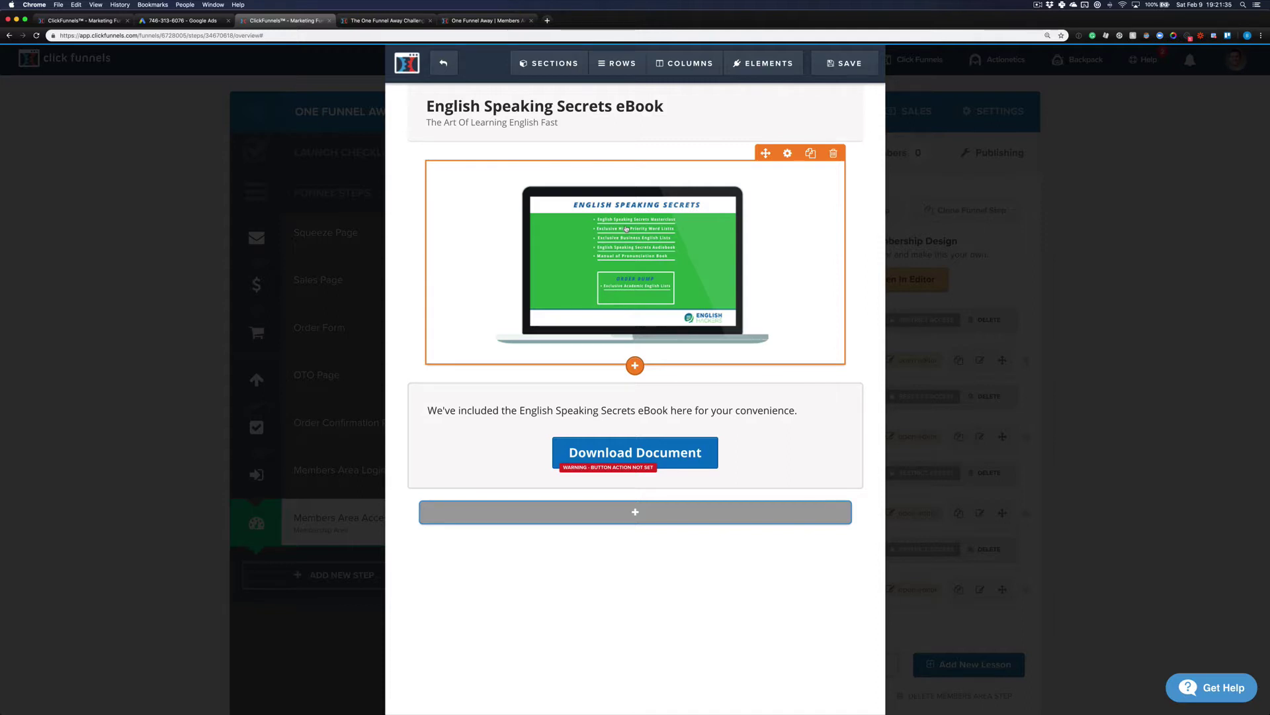
left_click(851, 69)
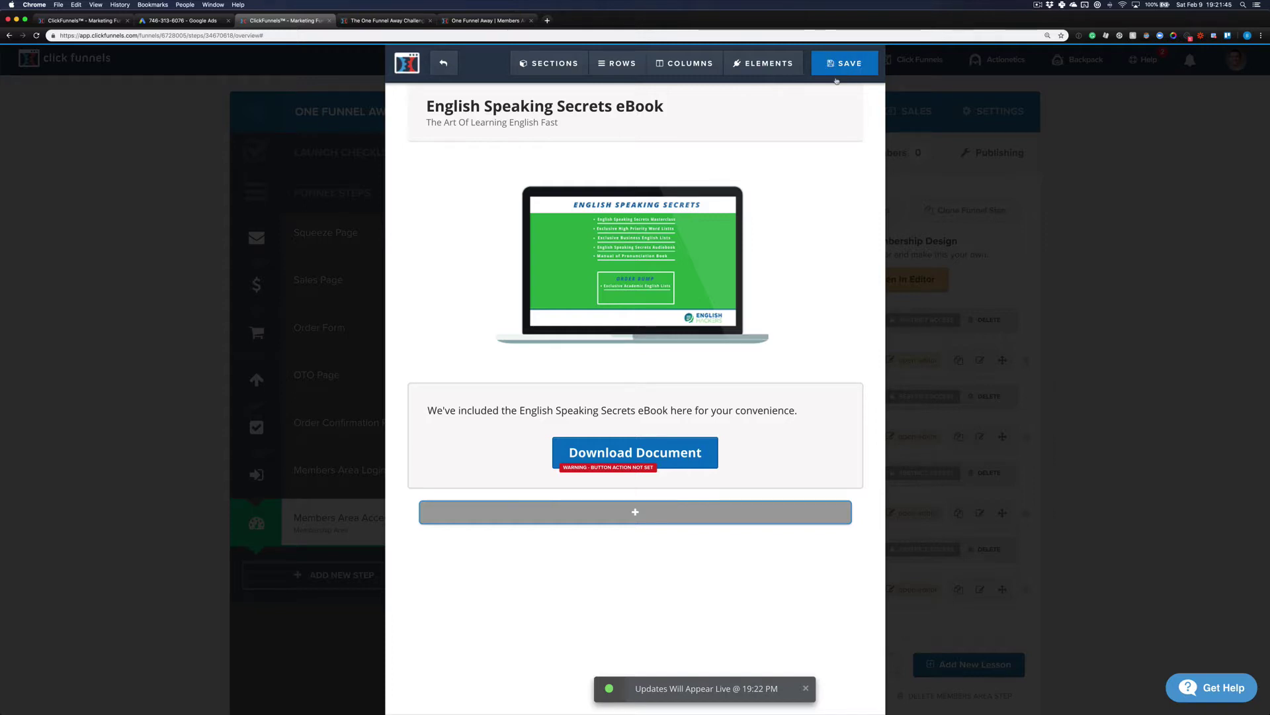
Step: Link the Download Document button to the Dropbox PDF URL, save the page and exit the editor
left_click(648, 453)
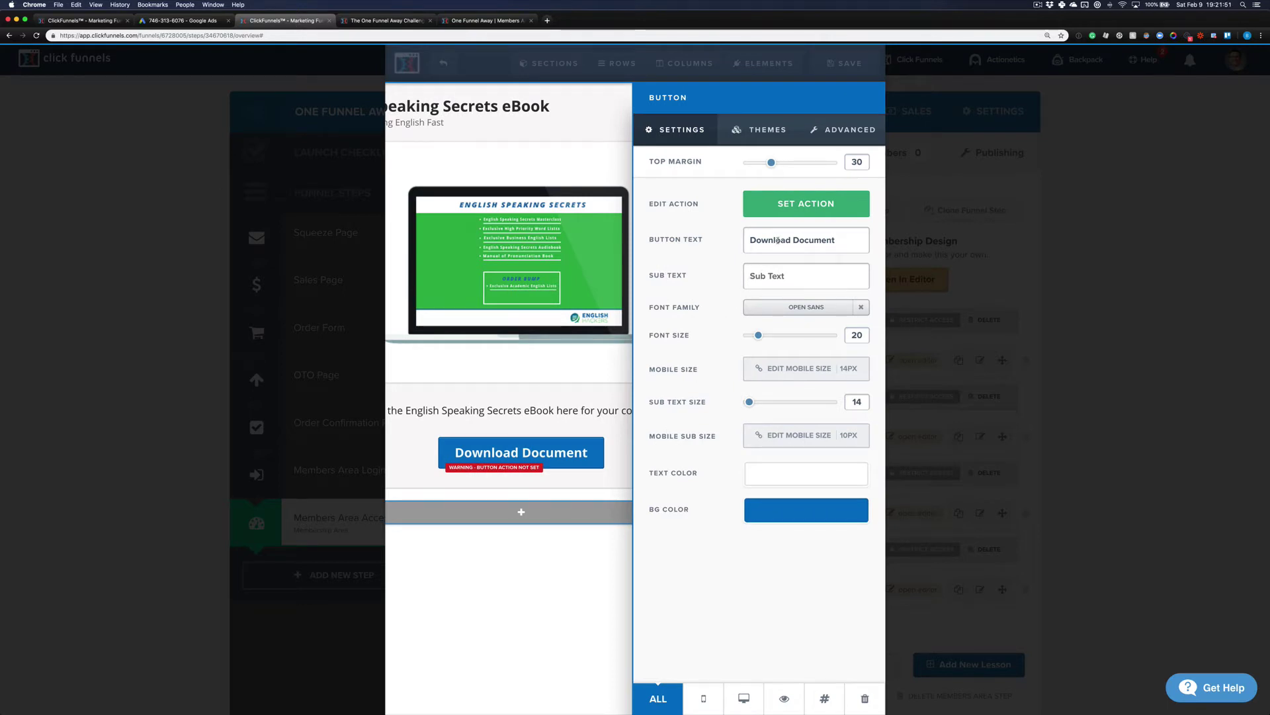
left_click(801, 210)
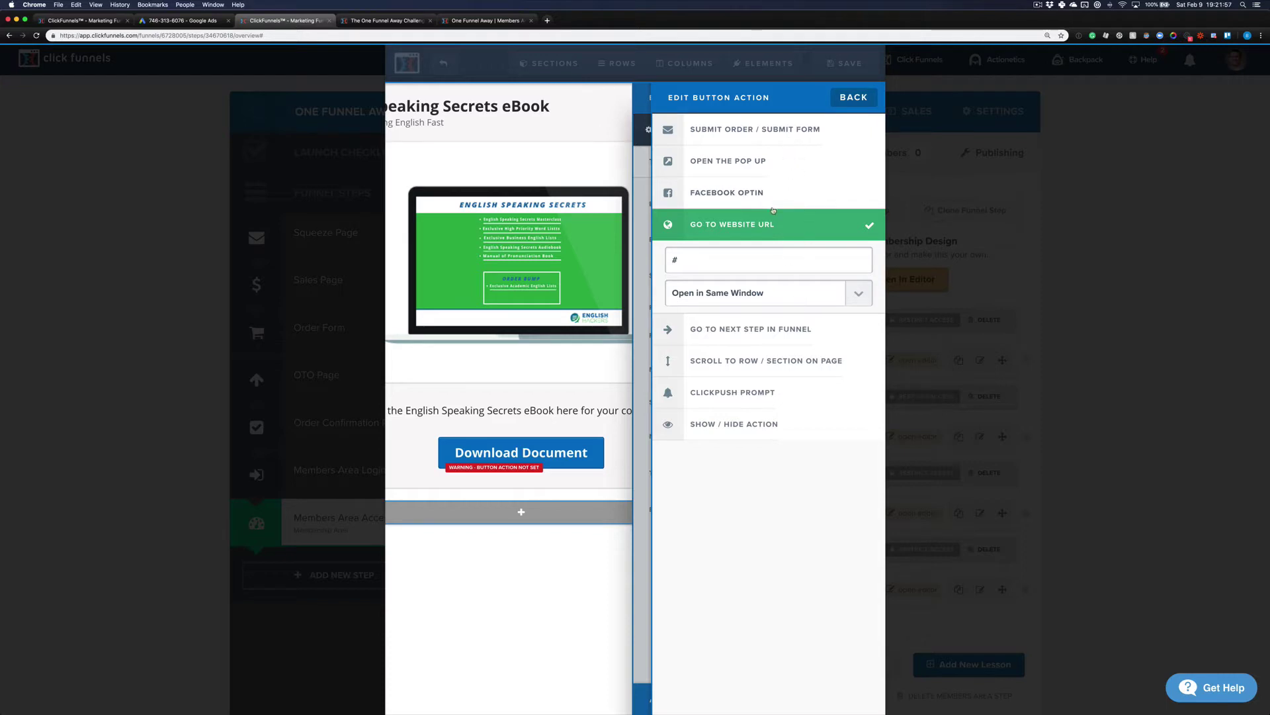
double_click(764, 258)
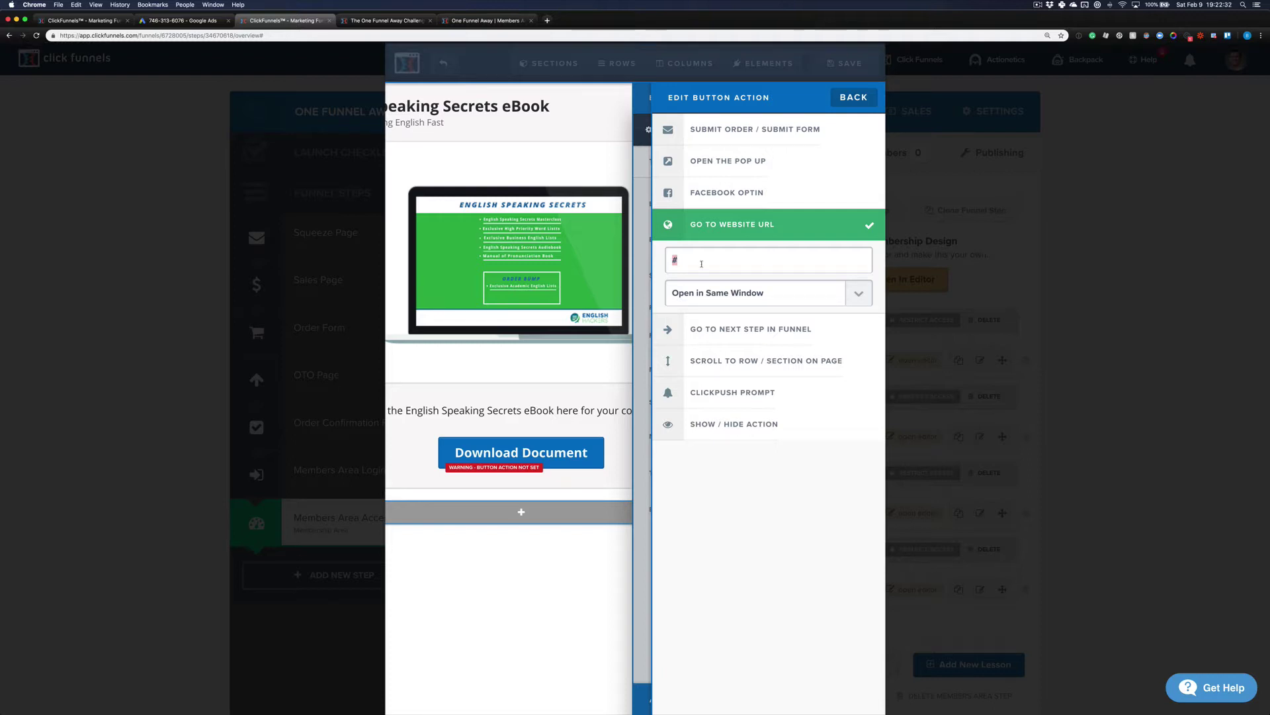
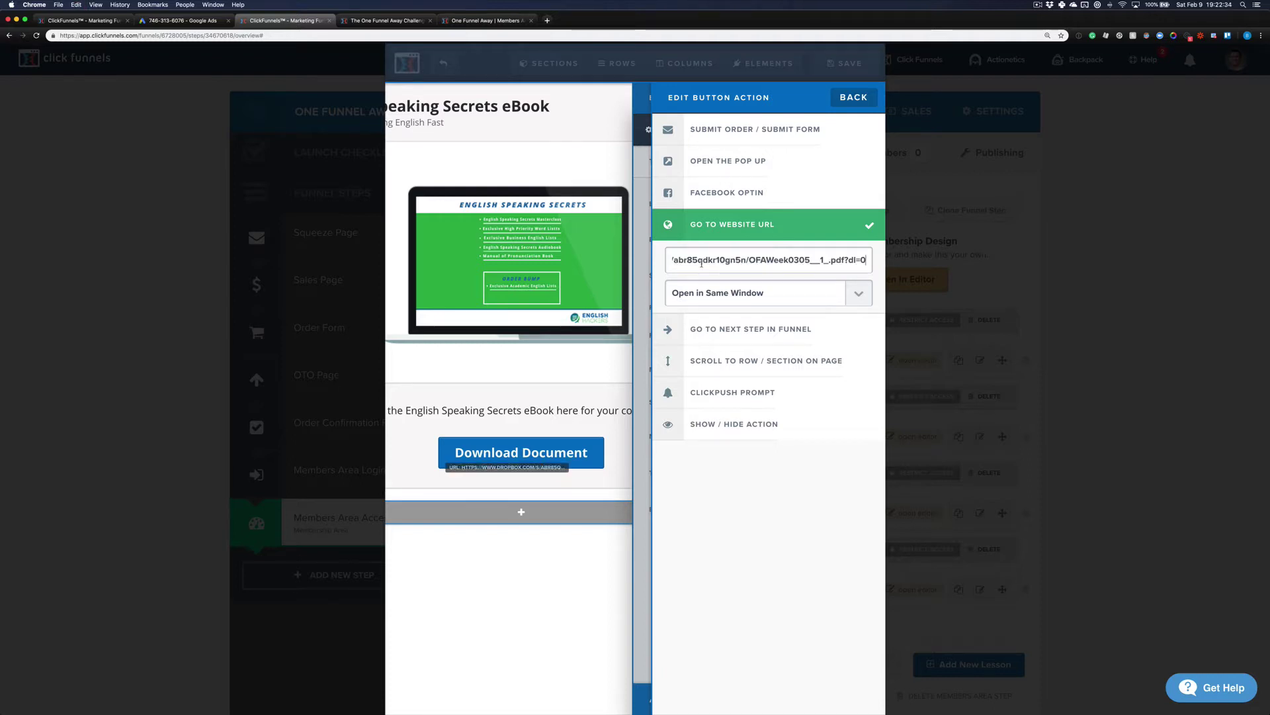
key("super+Left")
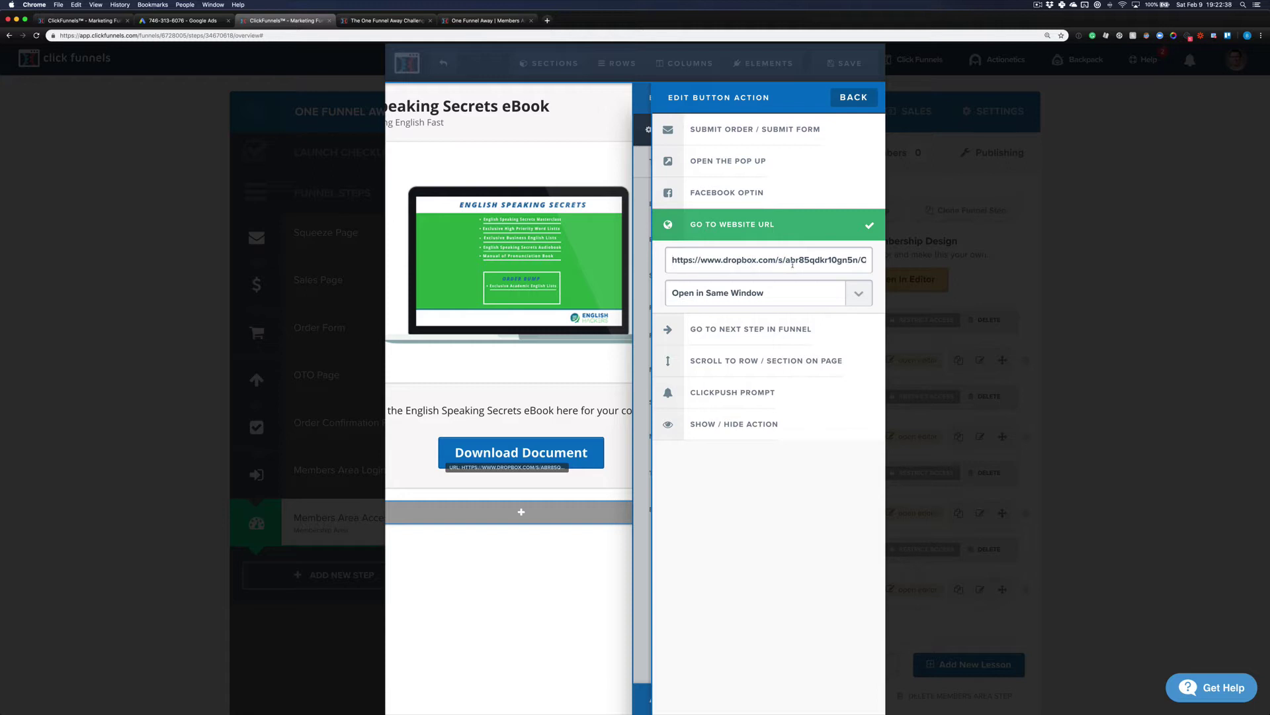
left_click(853, 98)
left_click(546, 134)
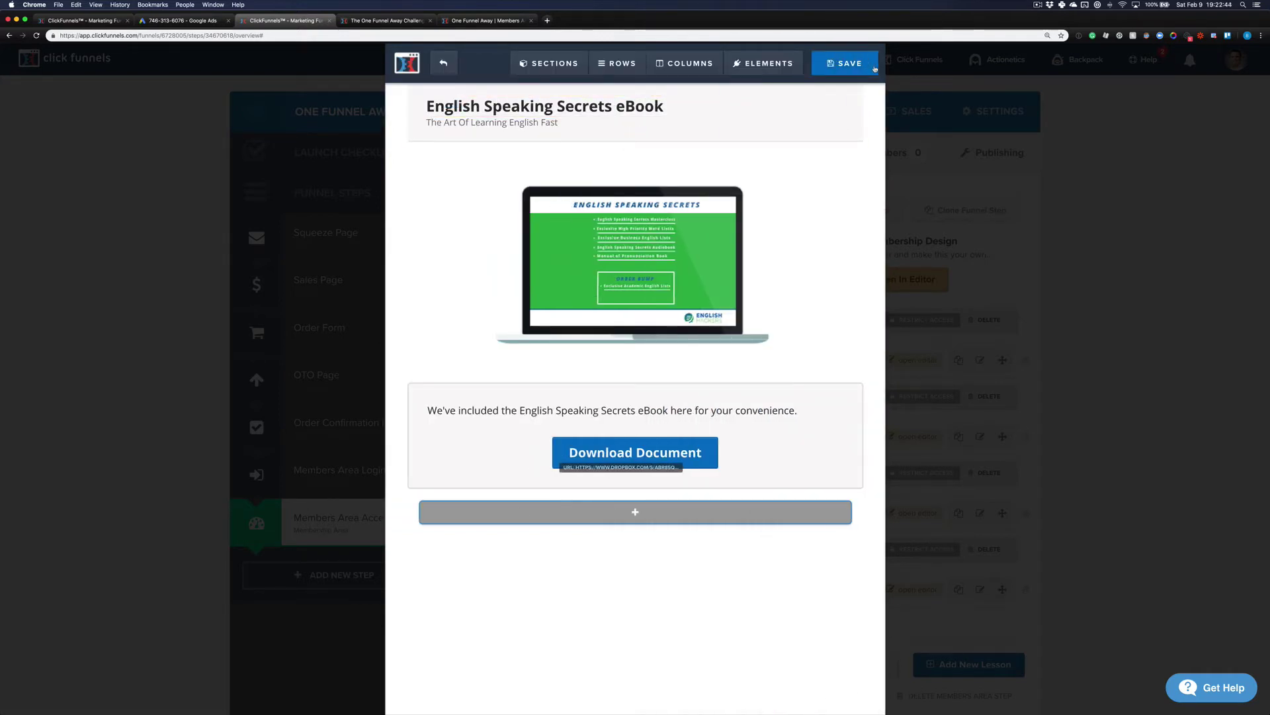
left_click(845, 63)
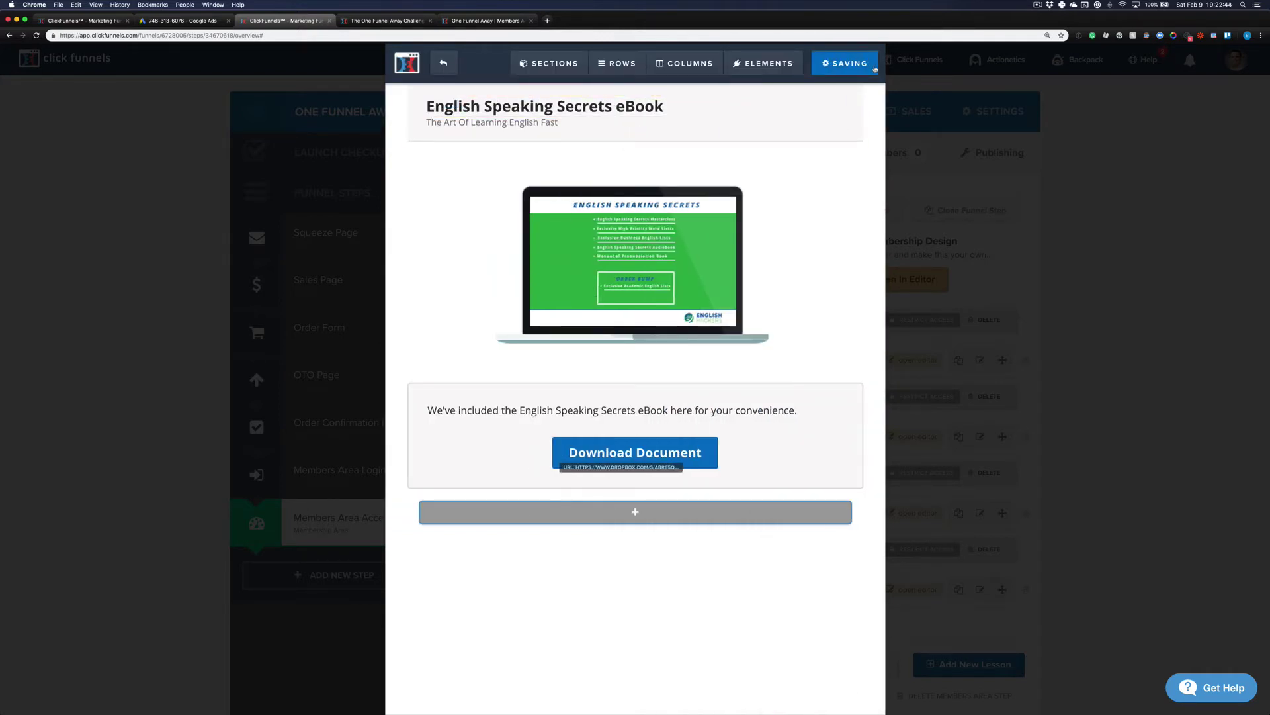
left_click(444, 62)
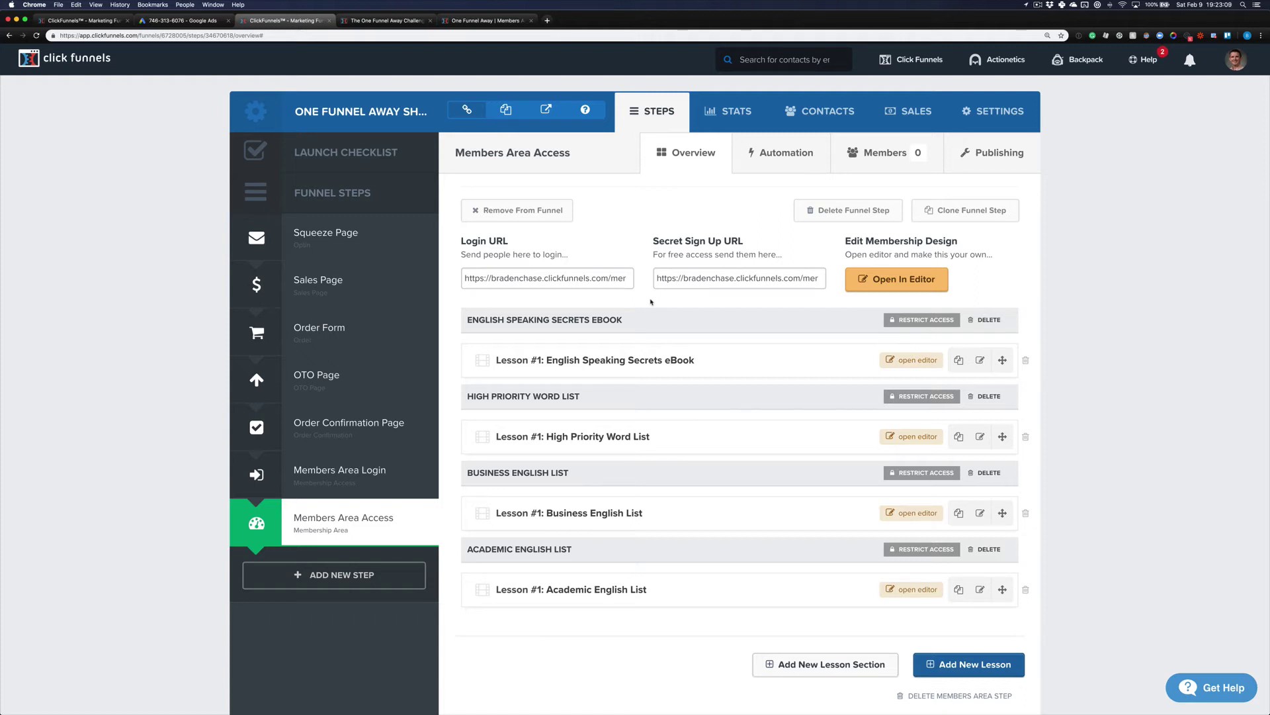
Step: Preview the Members Area Login step's live members area in a new tab
left_click(368, 481)
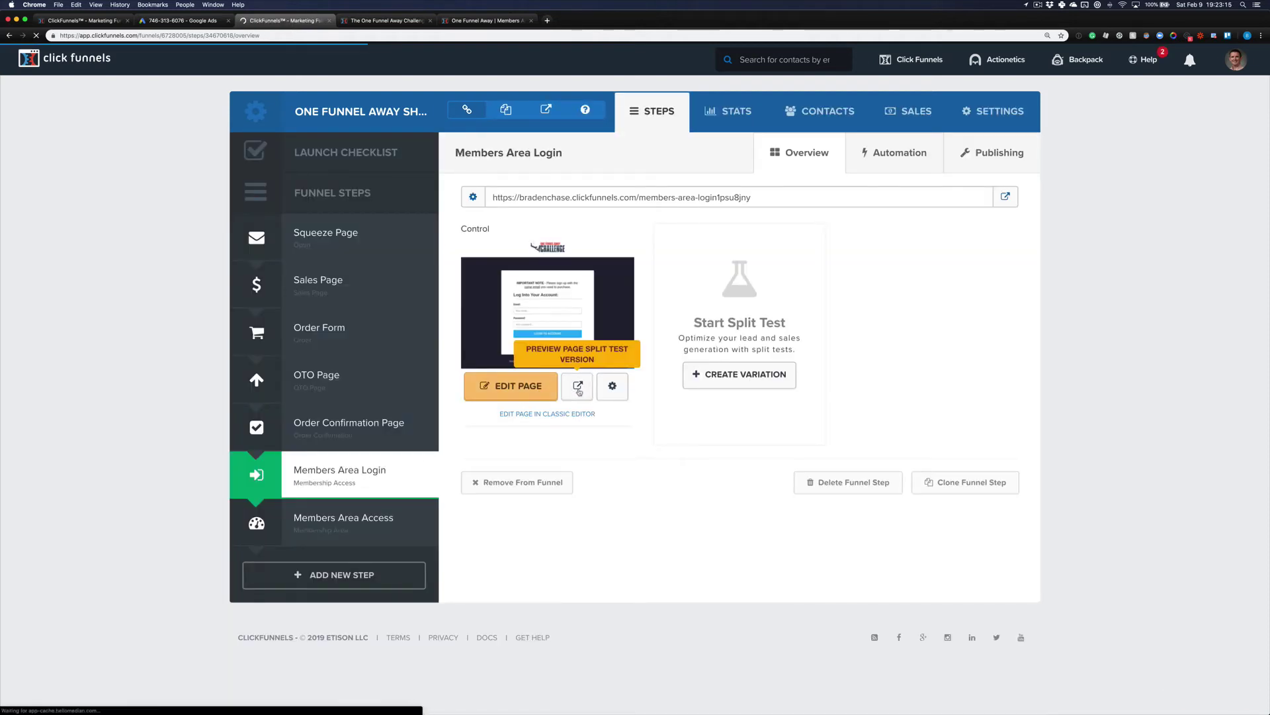
left_click(578, 388)
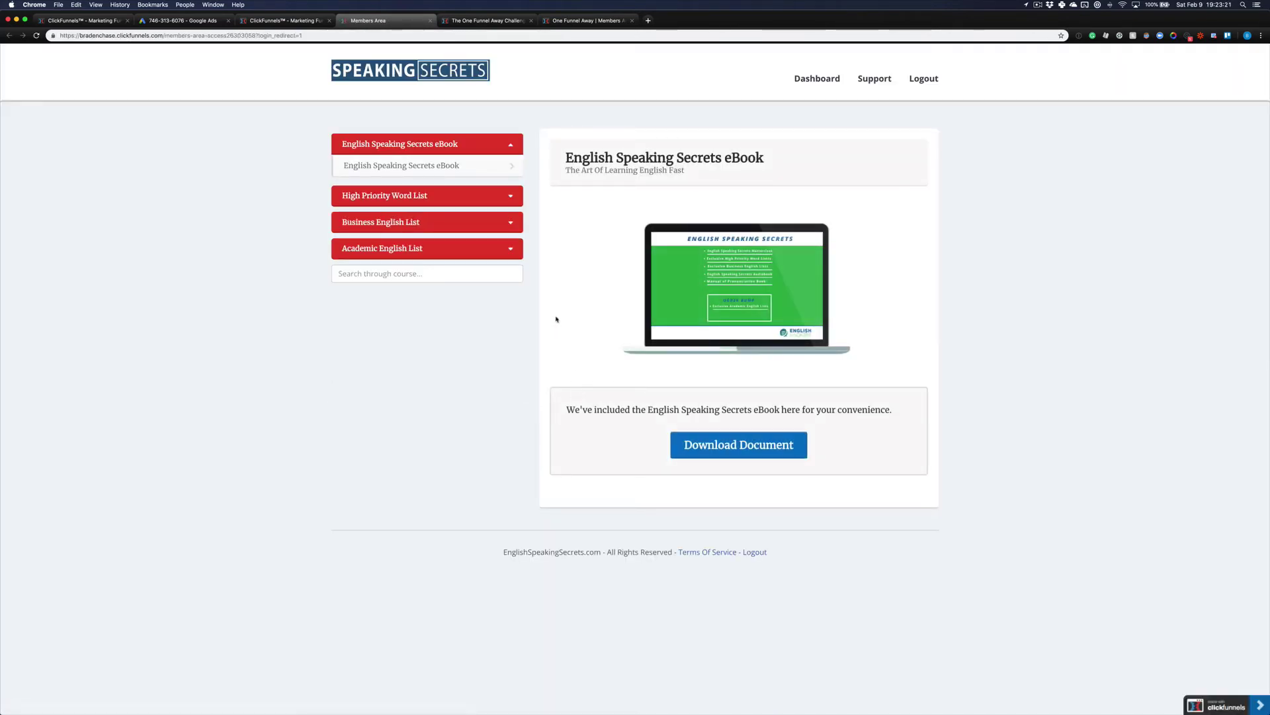
Step: Expand the High Priority Word List section and test that Download Document opens the Dropbox PDF
left_click(479, 196)
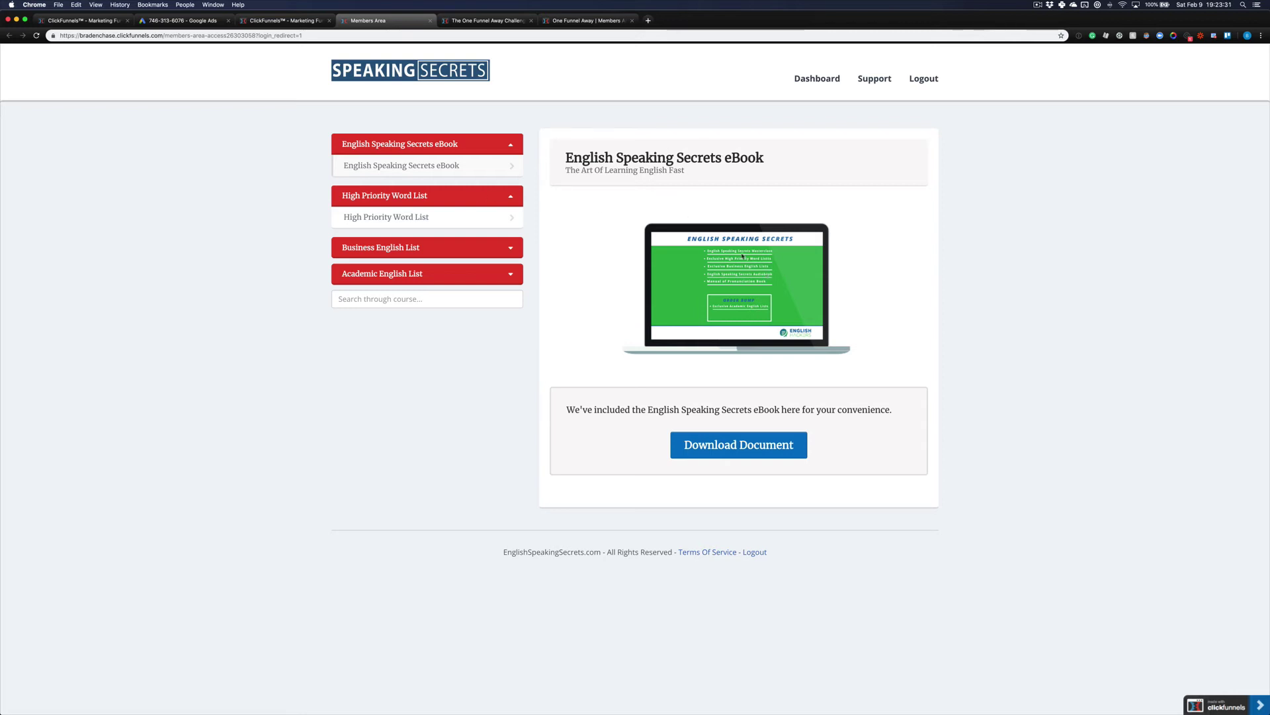
left_click(775, 450)
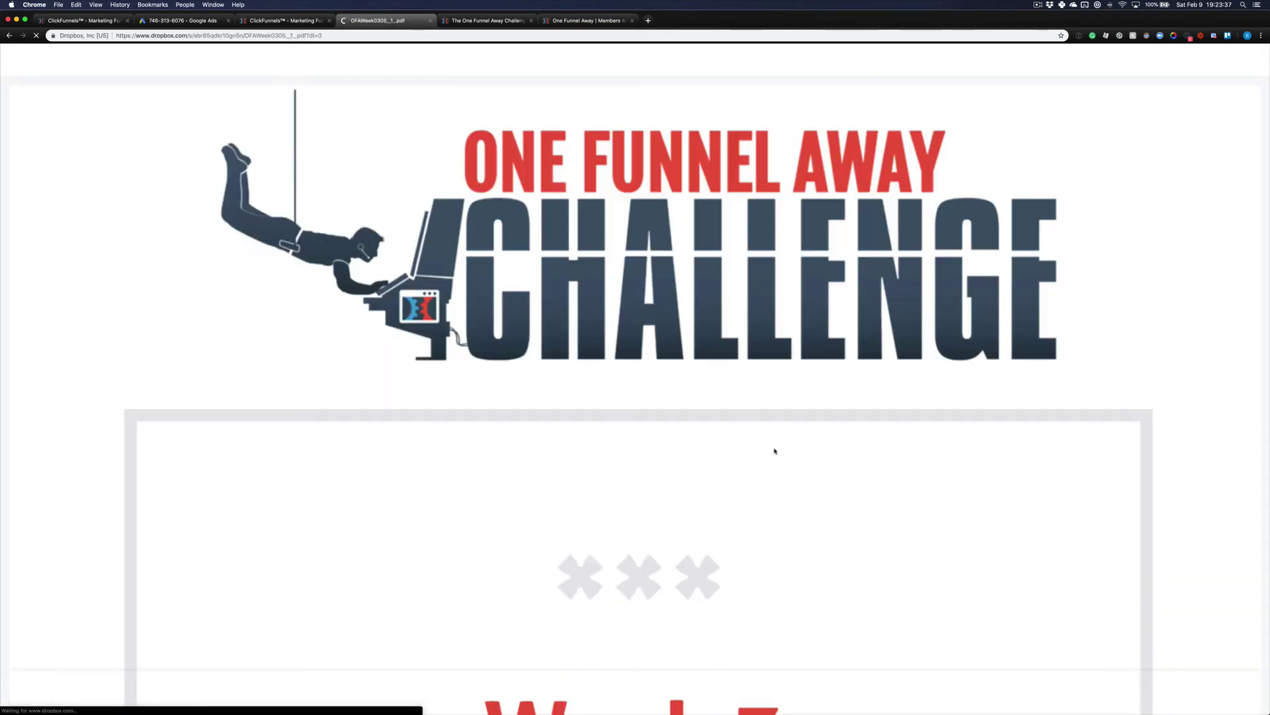
Step: Scroll through the Dropbox PDF, go back to the members area and close that preview tab
scroll(775, 450, "down", 10)
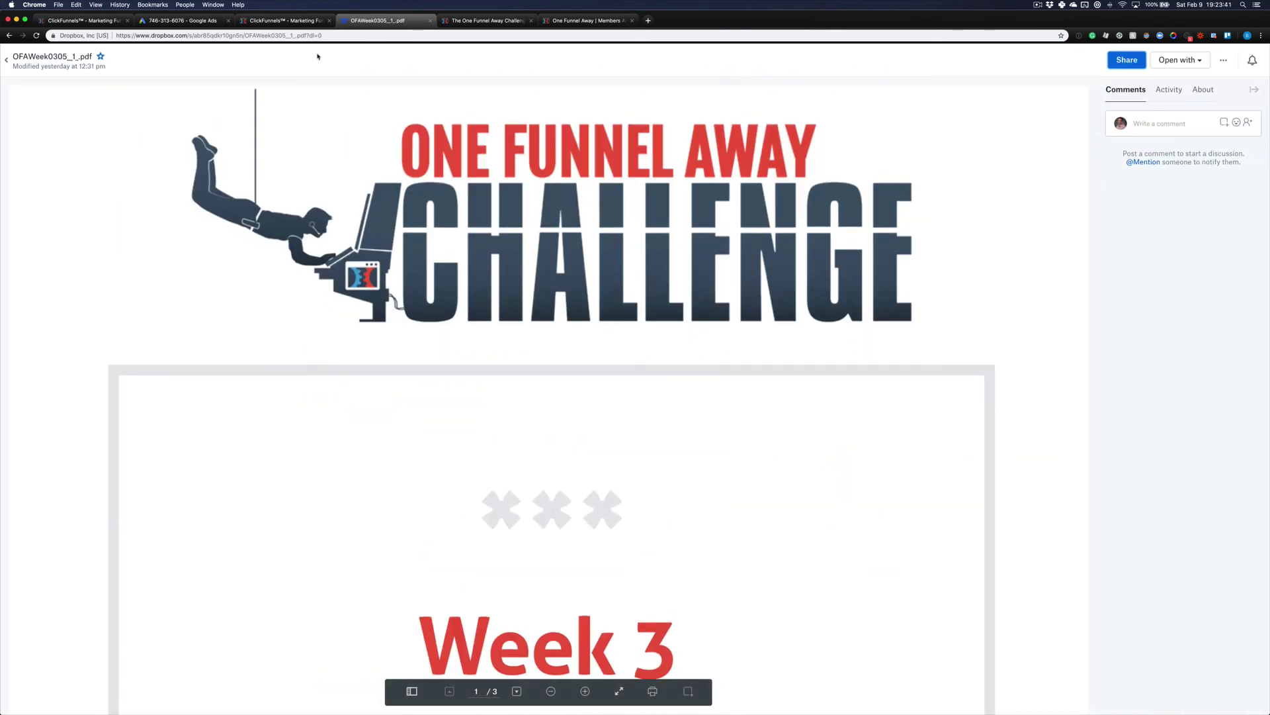
left_click(10, 35)
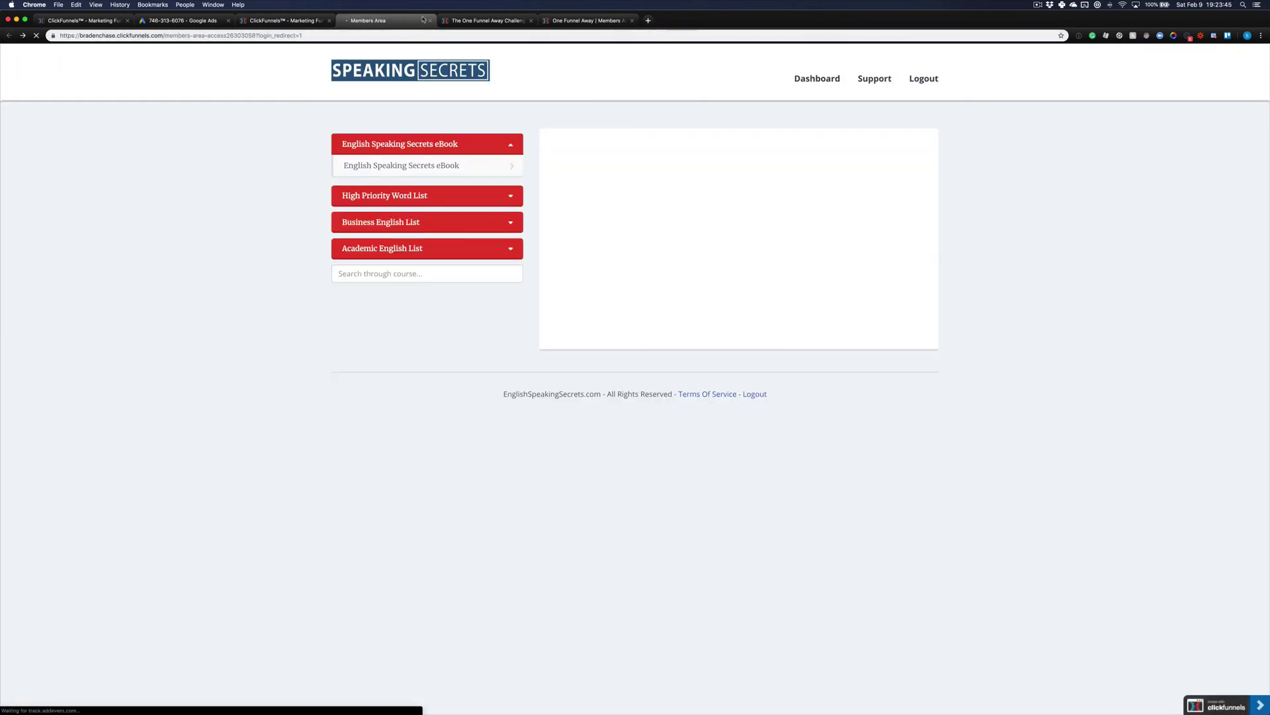
left_click(431, 20)
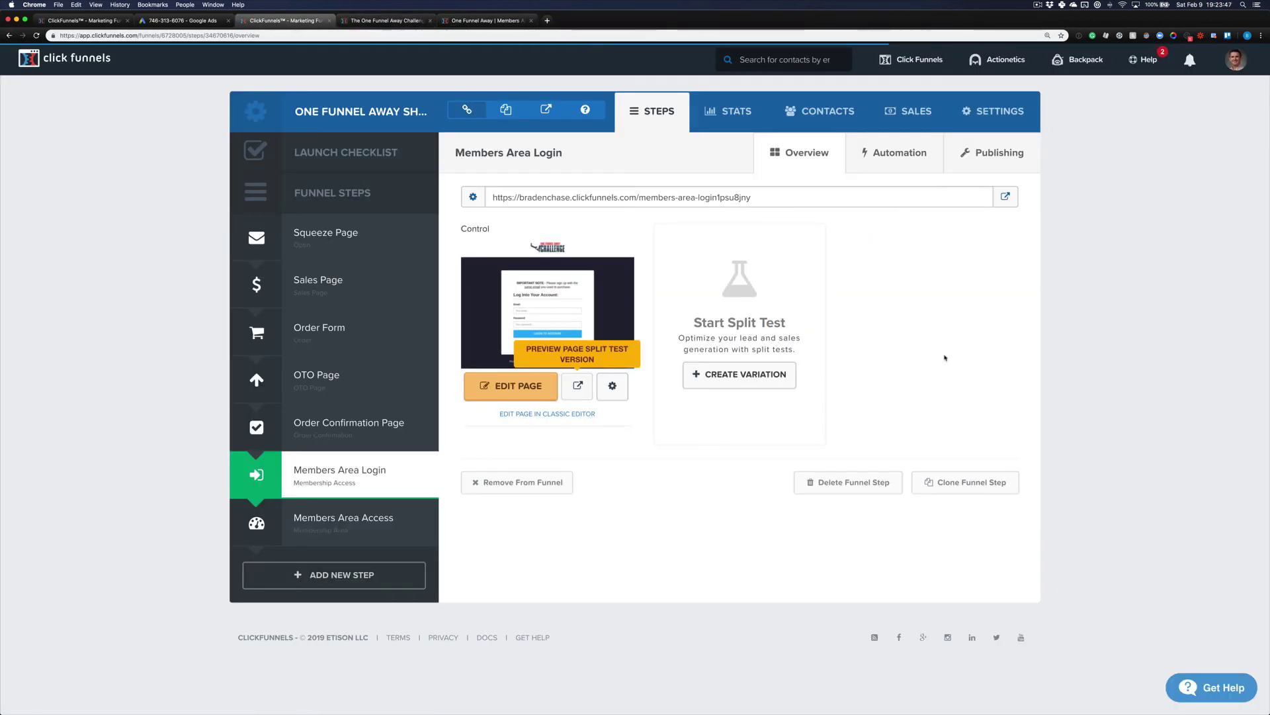